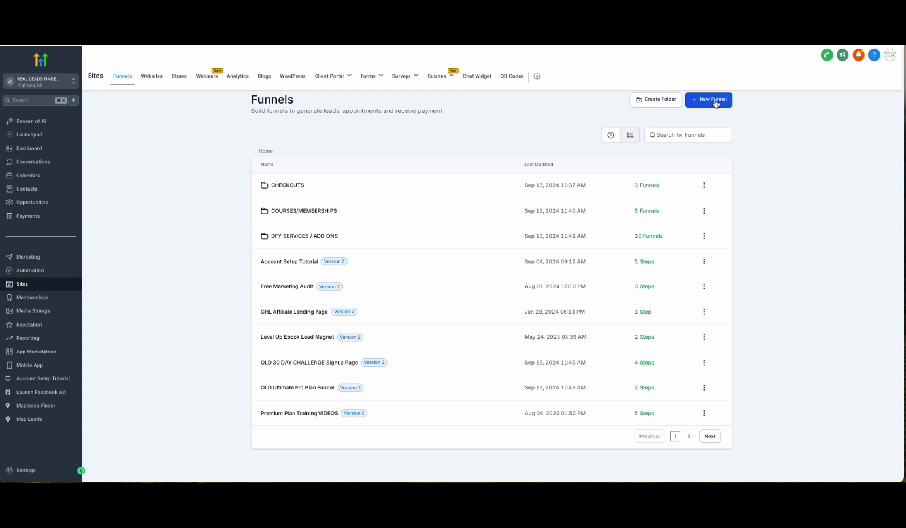
Step: Start a new funnel using the Funnel AI creation option
{"action": "left_click", "coordinate": [712, 101]}
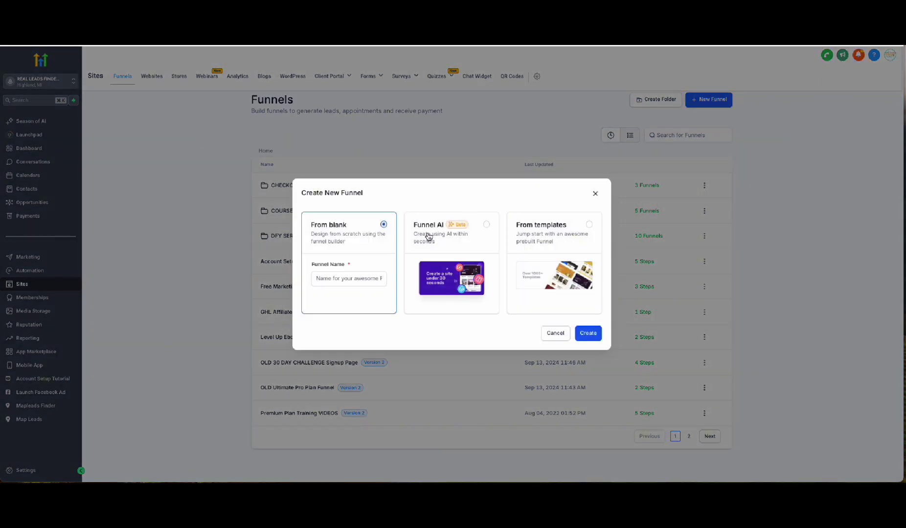
{"action": "left_click", "coordinate": [486, 225]}
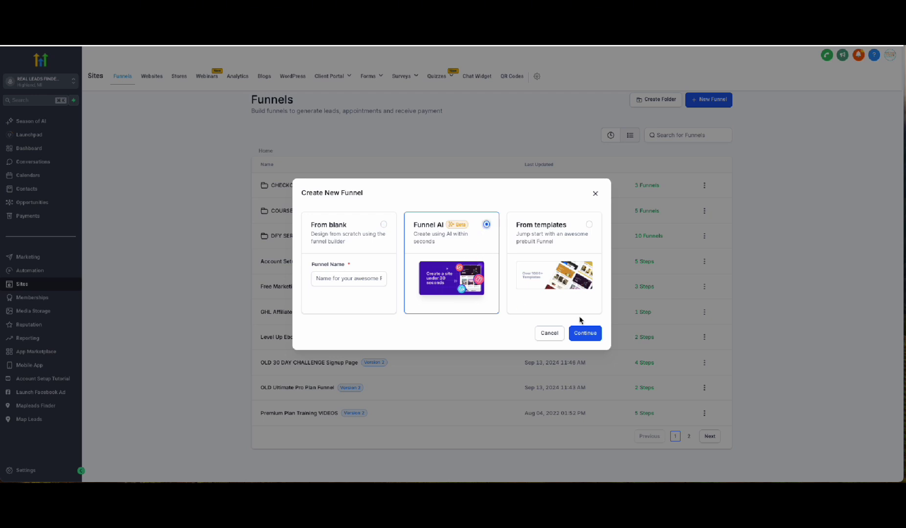
{"action": "left_click", "coordinate": [586, 335]}
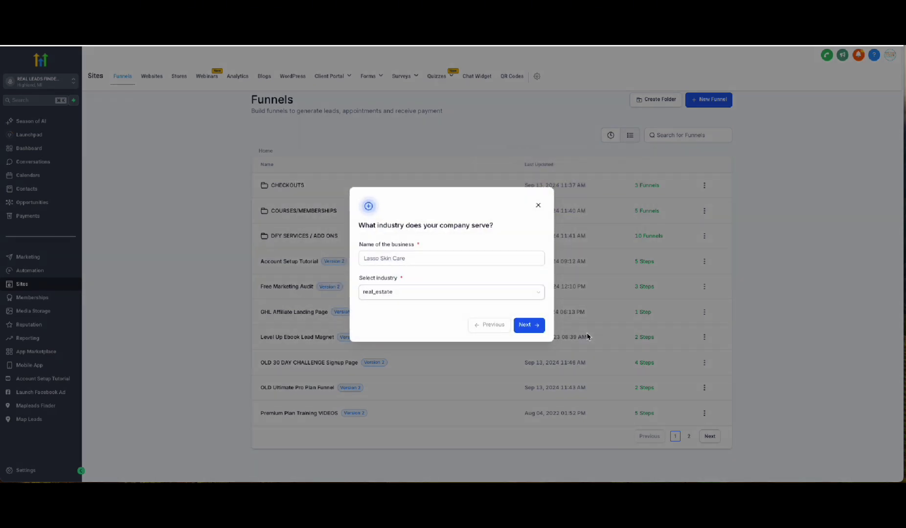
Step: Enter "Real Leads Finder Pro" as the business name, choose Marketing Agency as the industry, and continue to the design preferences
{"action": "left_click", "coordinate": [380, 253]}
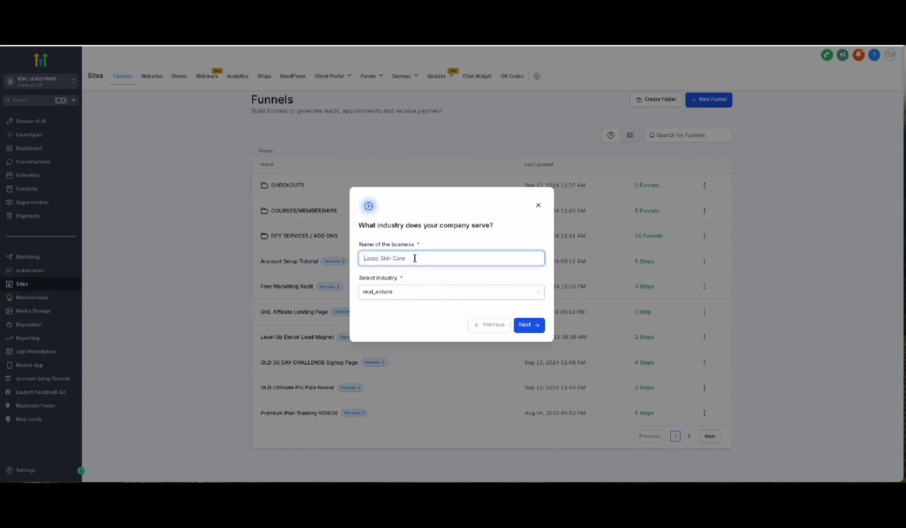
{"action": "left_click", "coordinate": [455, 282]}
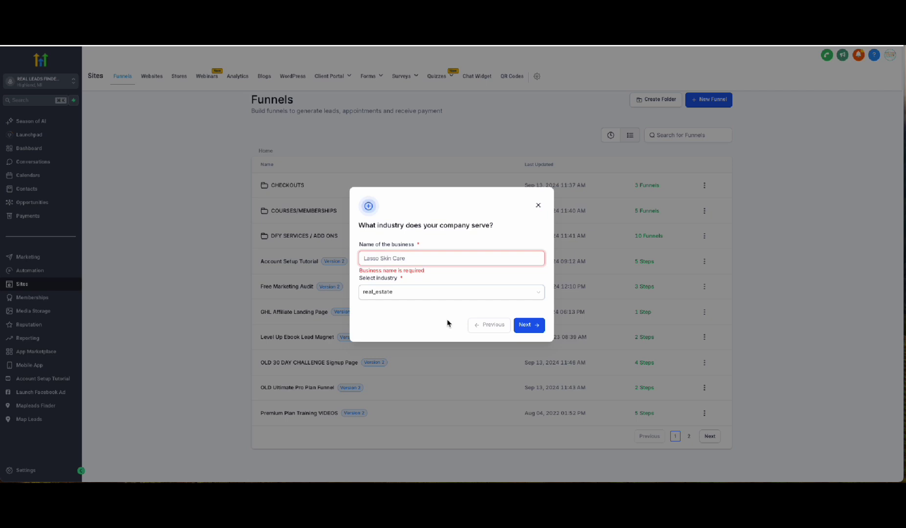
{"action": "type", "text": "Re"}
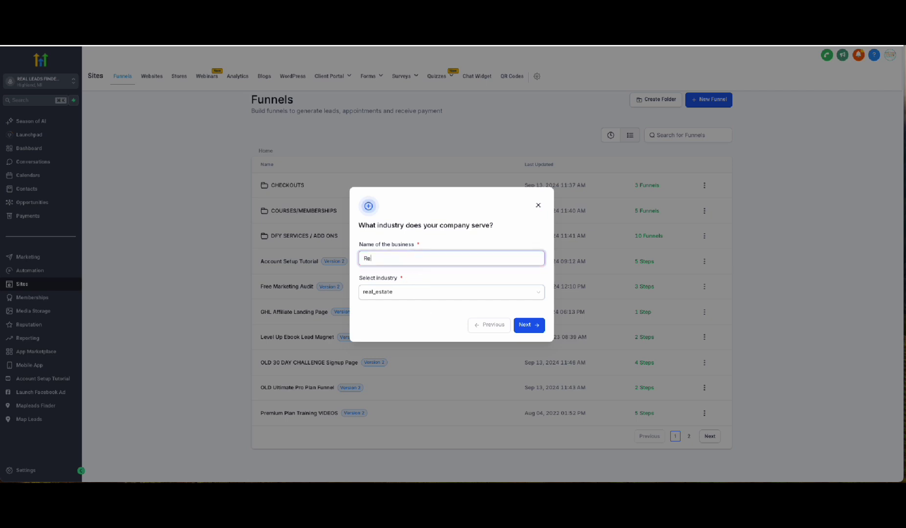
{"action": "type", "text": "al Leads Finder Pro"}
{"action": "left_click", "coordinate": [410, 294]}
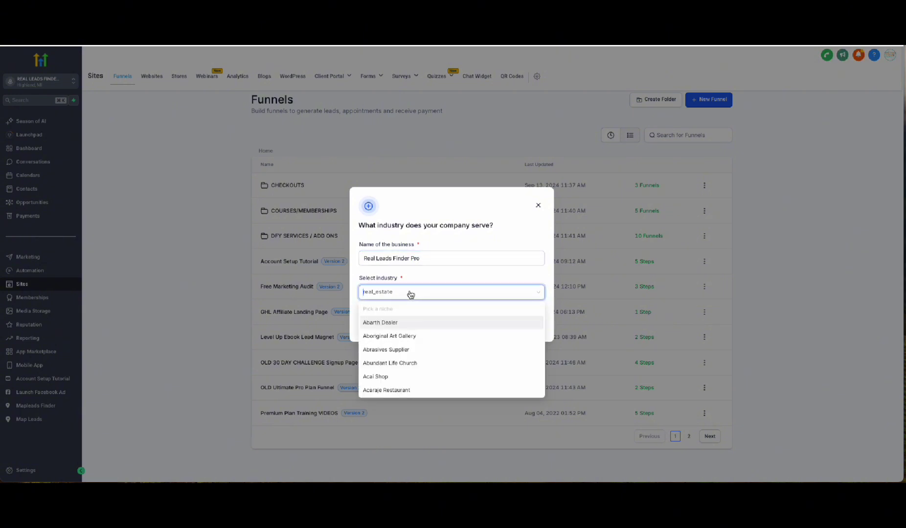
{"action": "type", "text": "marketing"}
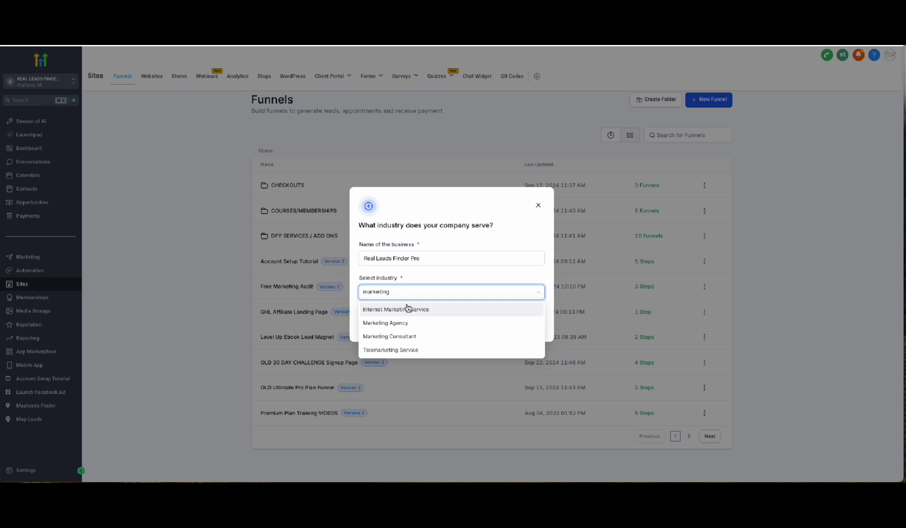
{"action": "left_click", "coordinate": [399, 323]}
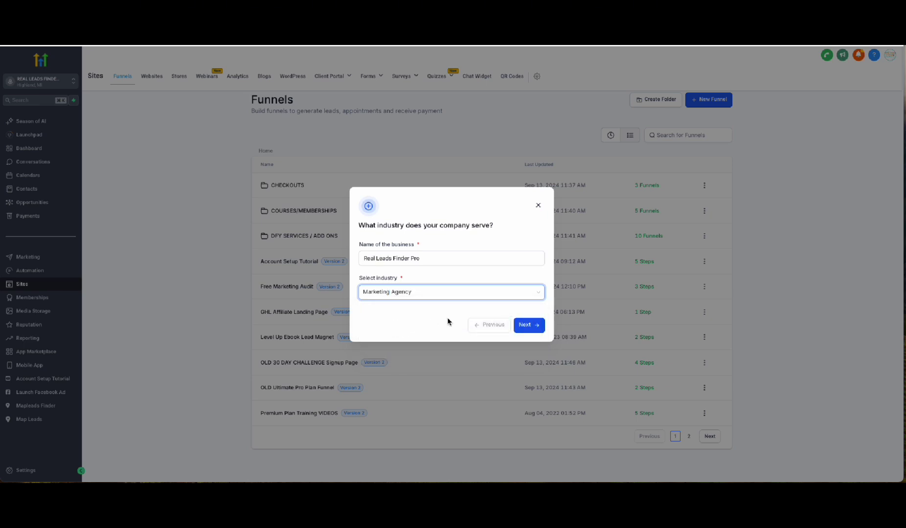
{"action": "left_click", "coordinate": [528, 329]}
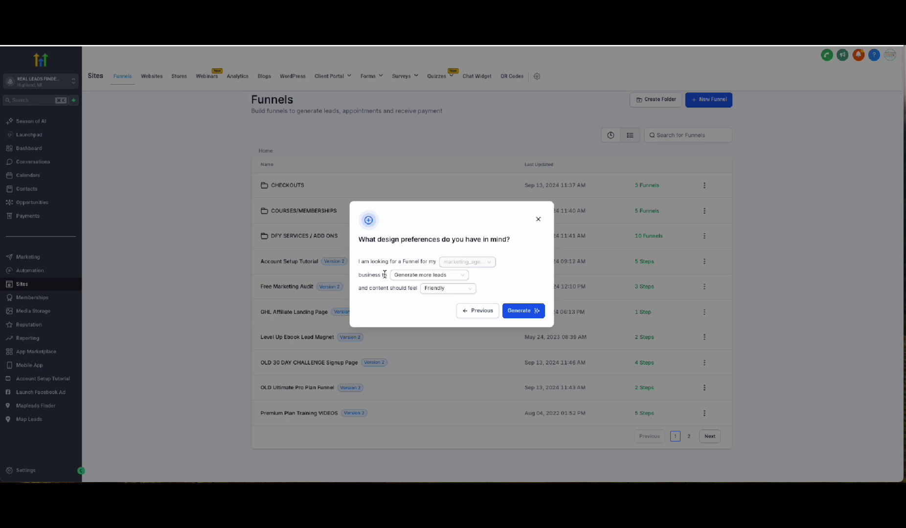
Step: Generate the funnel with the business aim "Get more appointments" and a Conversational content feel
{"action": "left_click", "coordinate": [442, 276]}
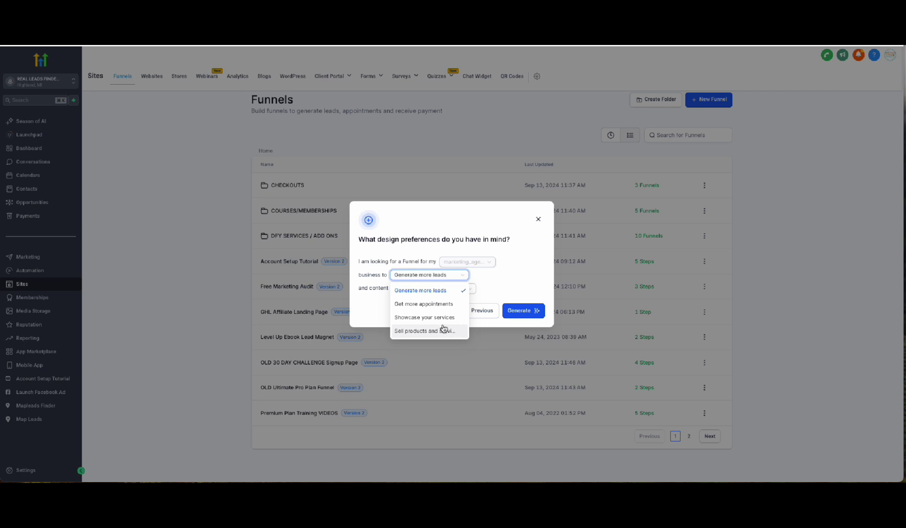
{"action": "left_click", "coordinate": [436, 304]}
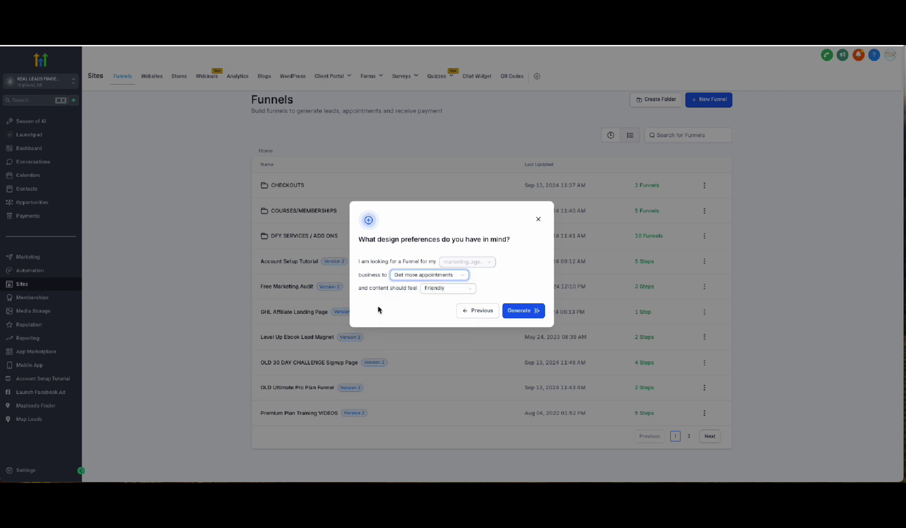
{"action": "left_click", "coordinate": [459, 291]}
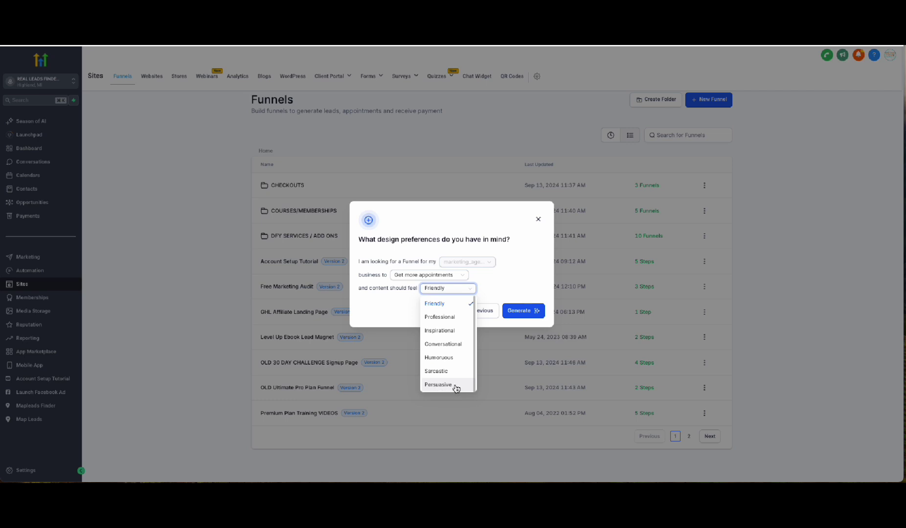
{"action": "left_click", "coordinate": [455, 345]}
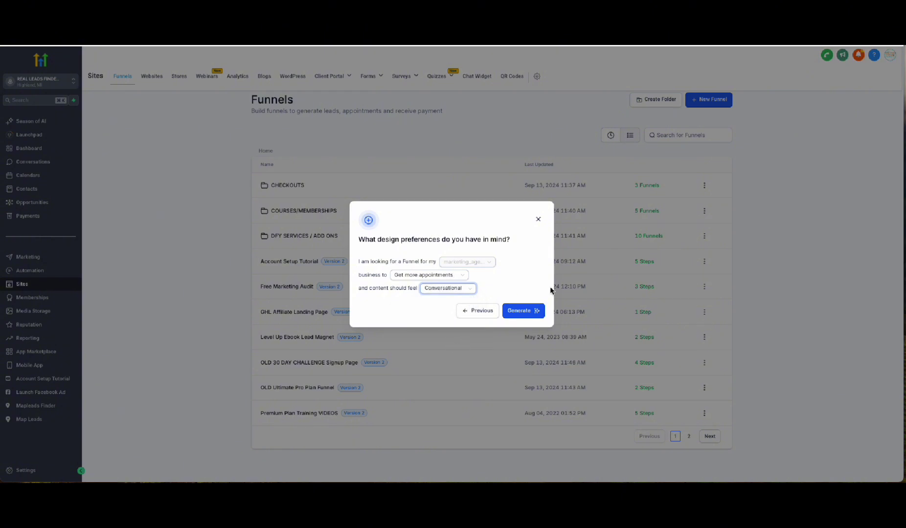
{"action": "left_click", "coordinate": [528, 313]}
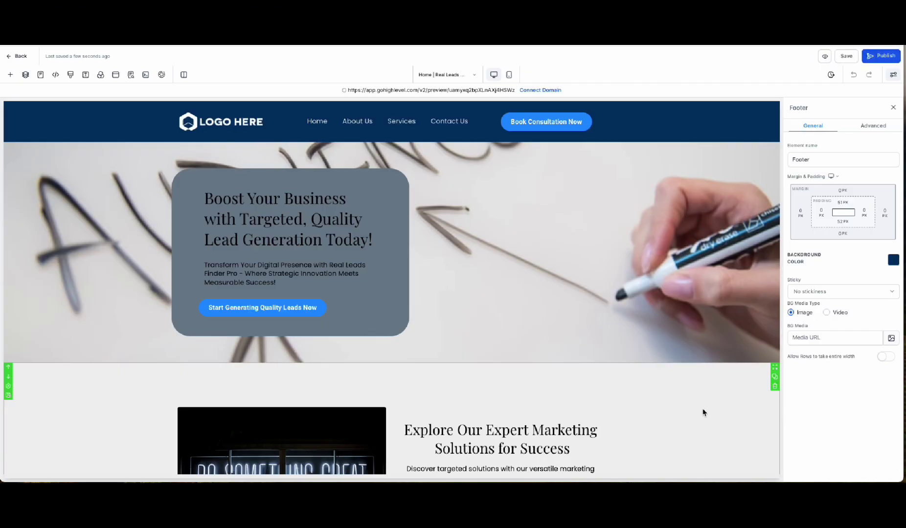
Step: Look over the generated home page's upper sections and open the header navigation menu's settings to review its menu items
{"action": "scroll", "coordinate": [558, 282], "scroll_direction": "down", "scroll_amount": 3}
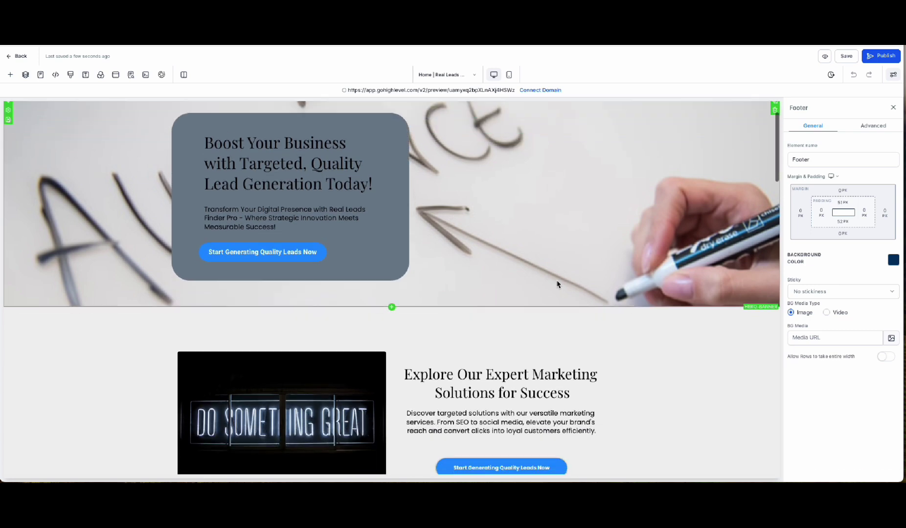
{"action": "scroll", "coordinate": [558, 283], "scroll_direction": "down", "scroll_amount": 2}
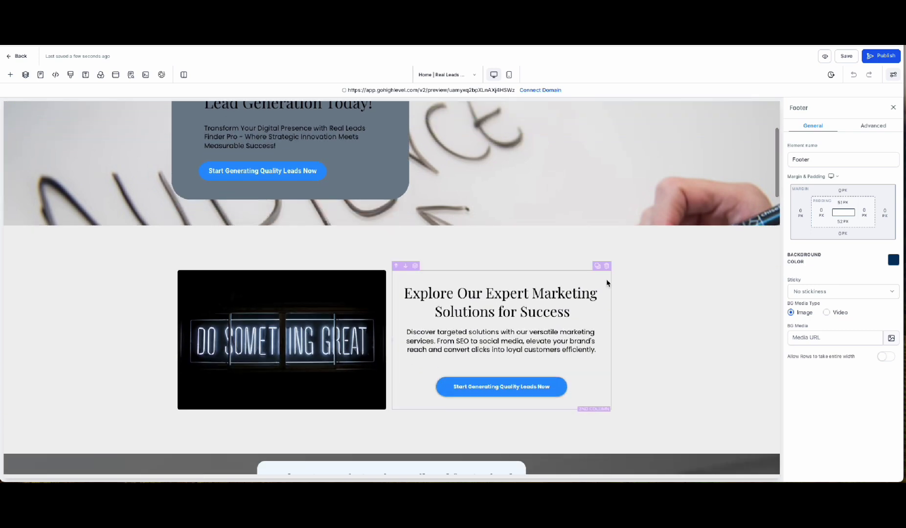
{"action": "scroll", "coordinate": [702, 333], "scroll_direction": "down", "scroll_amount": 5}
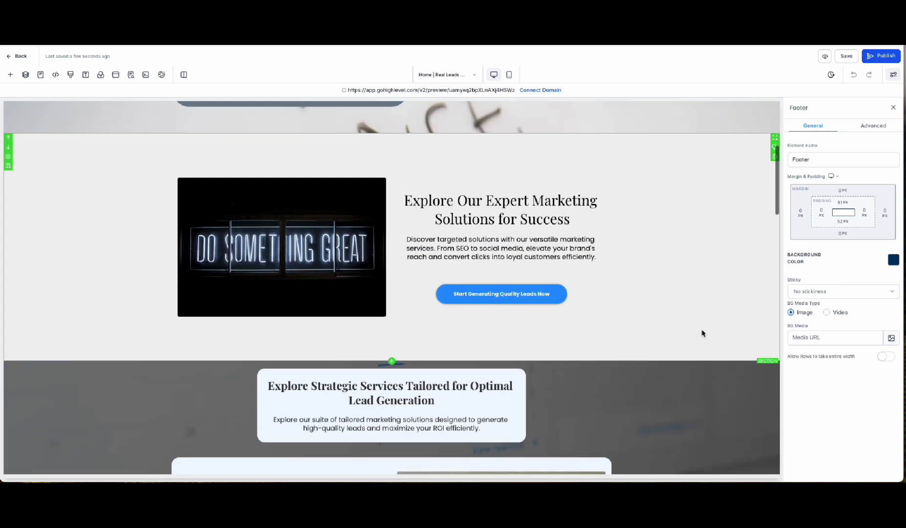
{"action": "scroll", "coordinate": [686, 239], "scroll_direction": "up", "scroll_amount": 10}
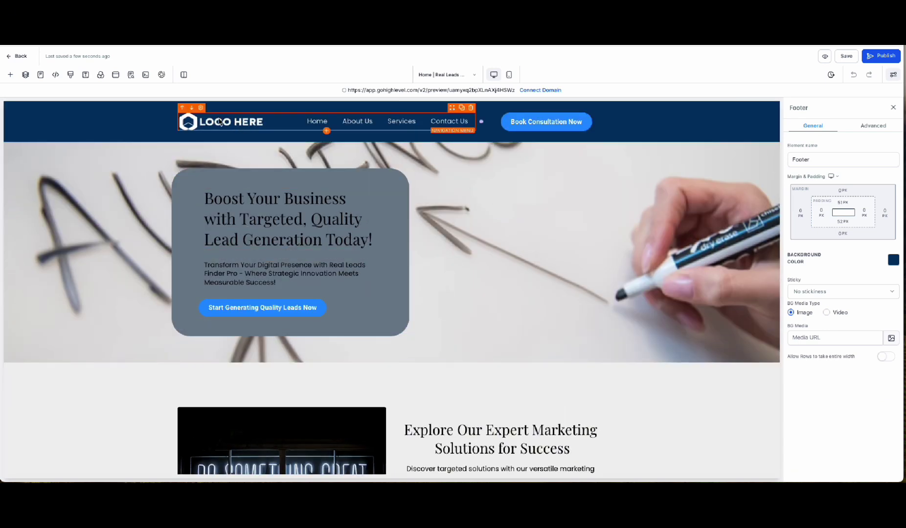
{"action": "left_click", "coordinate": [293, 121]}
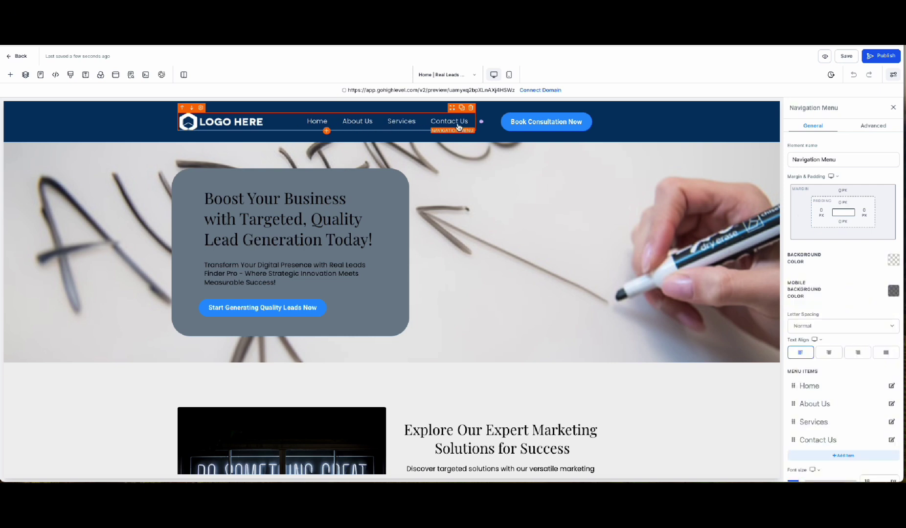
{"action": "scroll", "coordinate": [852, 425], "scroll_direction": "down", "scroll_amount": 3}
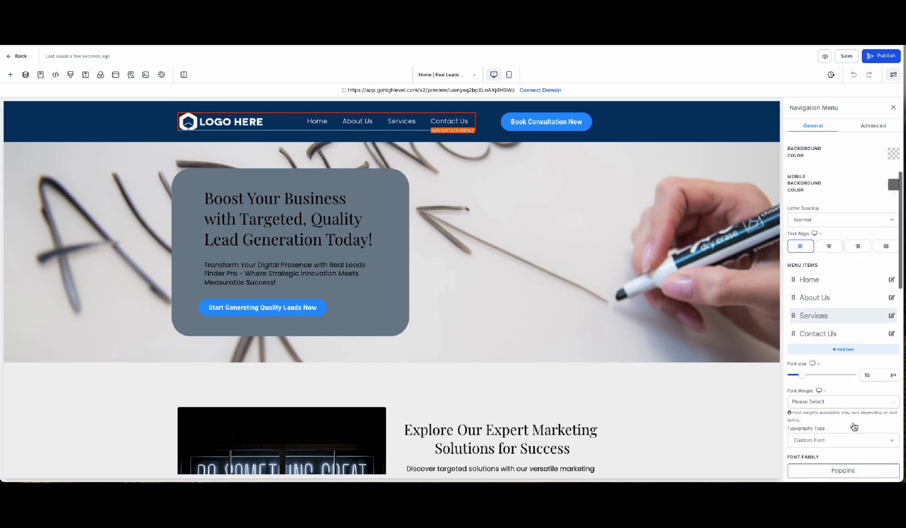
{"action": "scroll", "coordinate": [854, 427], "scroll_direction": "up", "scroll_amount": 1}
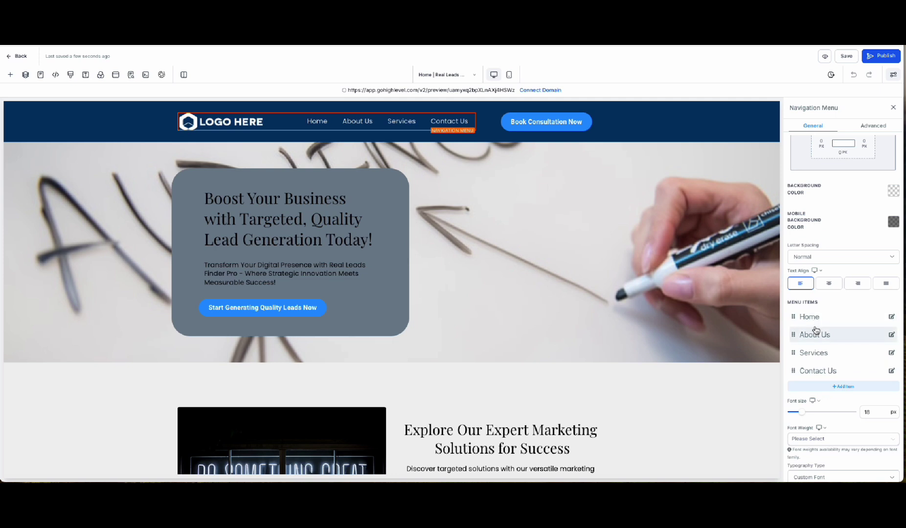
Step: Examine the rest of the generated home page, from the hero banner through the services, testimonials and FAQs to the footer
{"action": "scroll", "coordinate": [487, 247], "scroll_direction": "down", "scroll_amount": 1}
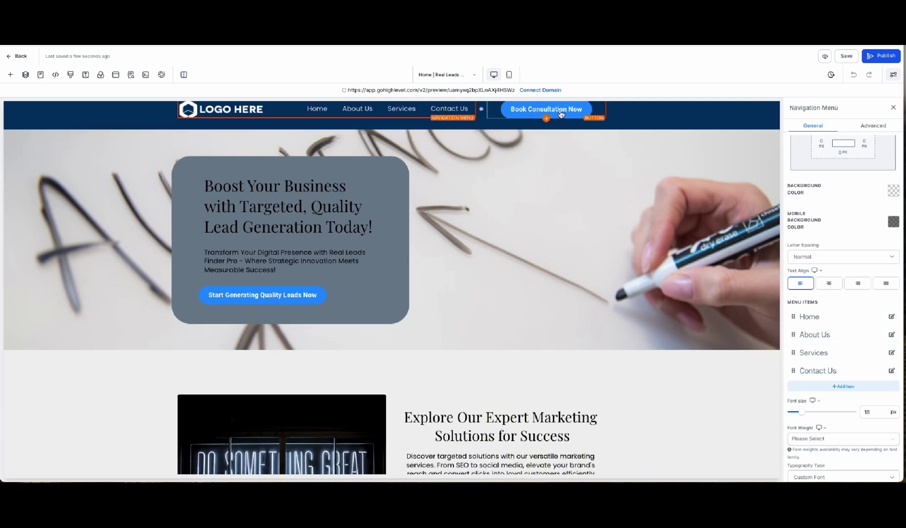
{"action": "scroll", "coordinate": [602, 236], "scroll_direction": "down", "scroll_amount": 3}
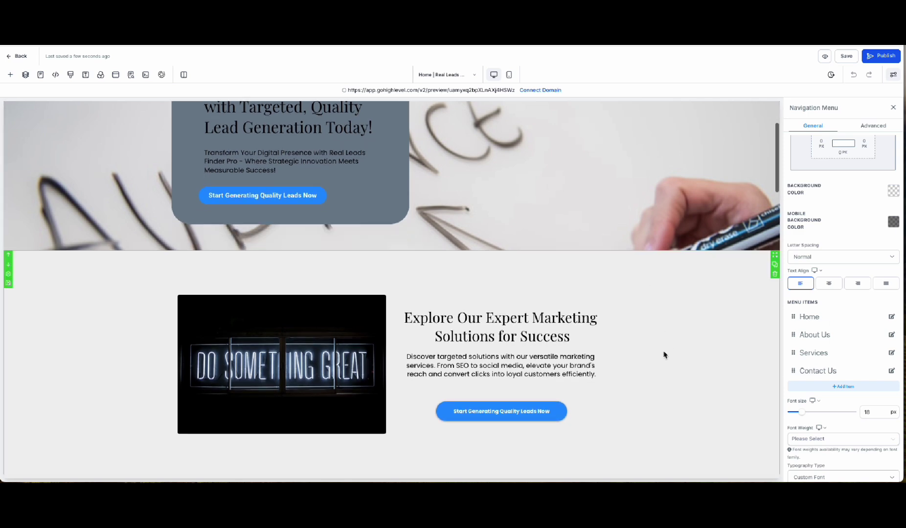
{"action": "scroll", "coordinate": [664, 354], "scroll_direction": "down", "scroll_amount": 6}
{"action": "scroll", "coordinate": [664, 355], "scroll_direction": "down", "scroll_amount": 5}
{"action": "scroll", "coordinate": [664, 354], "scroll_direction": "down", "scroll_amount": 8}
{"action": "scroll", "coordinate": [665, 355], "scroll_direction": "down", "scroll_amount": 6}
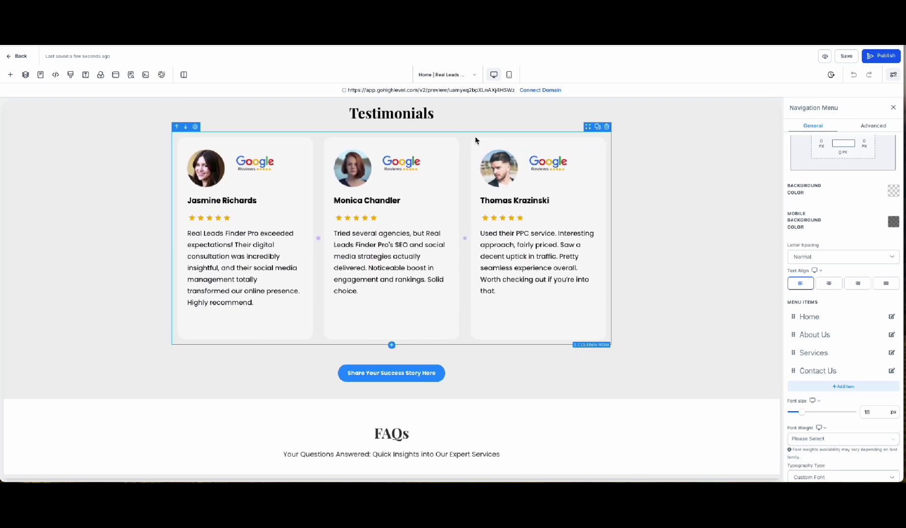
{"action": "scroll", "coordinate": [694, 296], "scroll_direction": "down", "scroll_amount": 5}
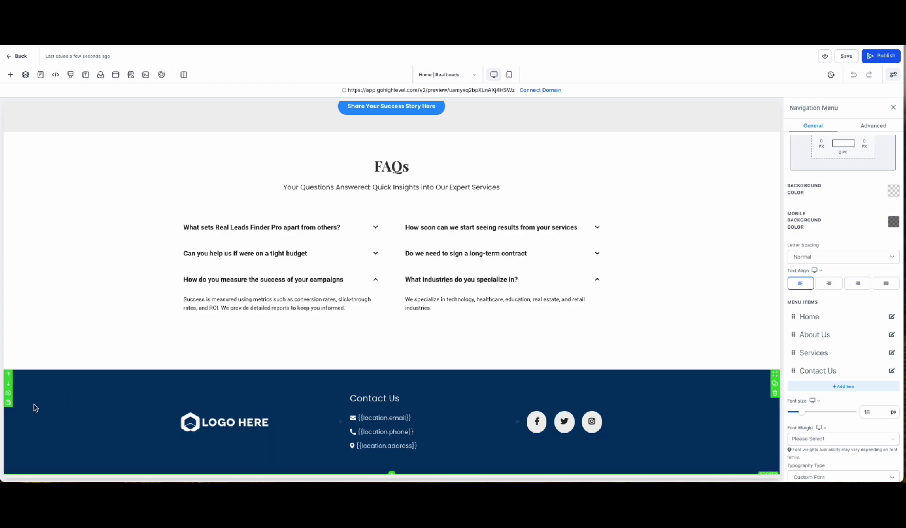
{"action": "scroll", "coordinate": [623, 450], "scroll_direction": "up", "scroll_amount": 10}
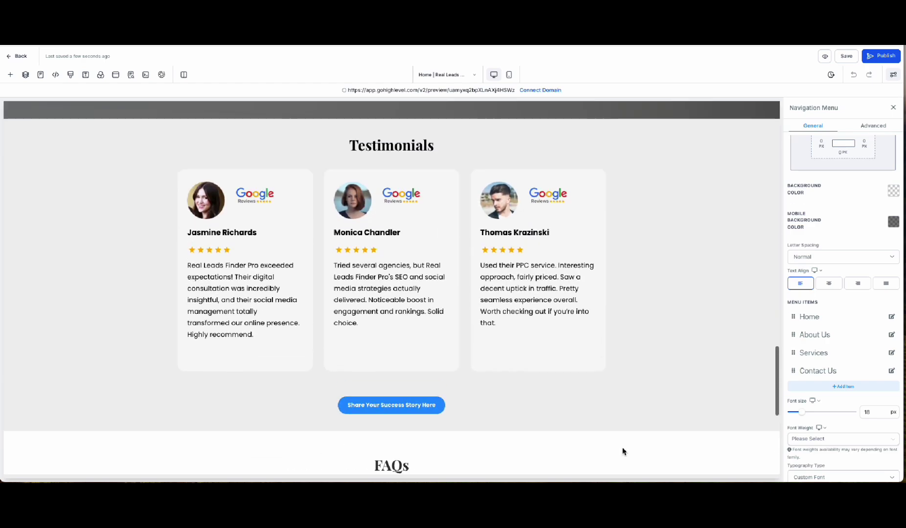
{"action": "scroll", "coordinate": [623, 450], "scroll_direction": "up", "scroll_amount": 5}
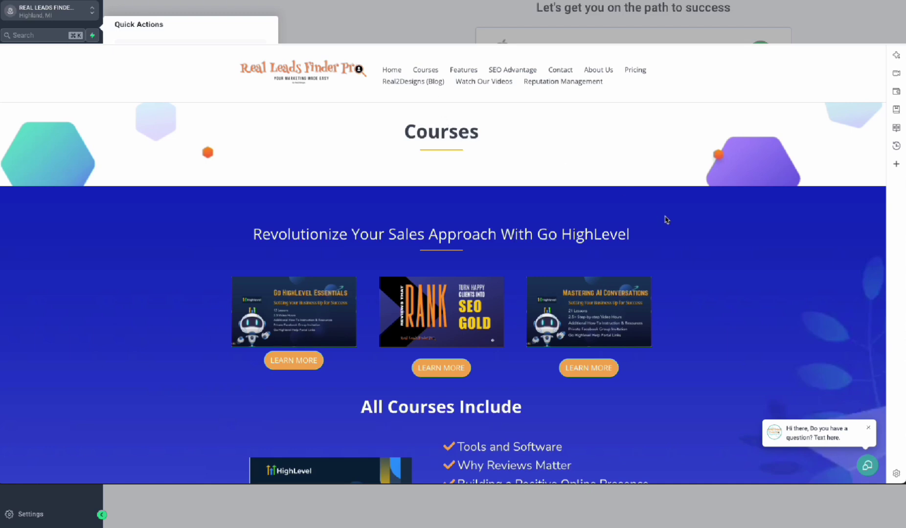
Step: Look through the Courses page on the Real Leads Finder Pro website, including the "All Courses Include" list
{"action": "scroll", "coordinate": [666, 219], "scroll_direction": "down", "scroll_amount": 1}
{"action": "scroll", "coordinate": [666, 219], "scroll_direction": "down", "scroll_amount": 1}
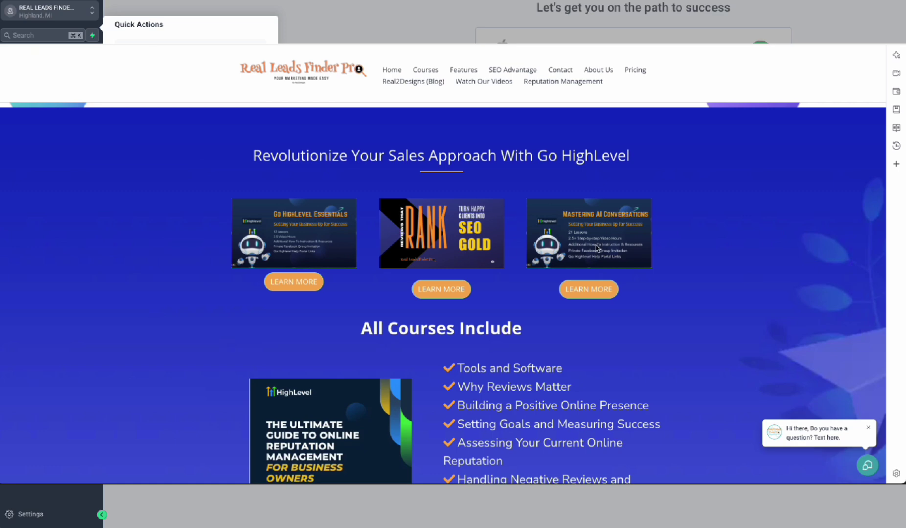
{"action": "scroll", "coordinate": [651, 319], "scroll_direction": "down", "scroll_amount": 3}
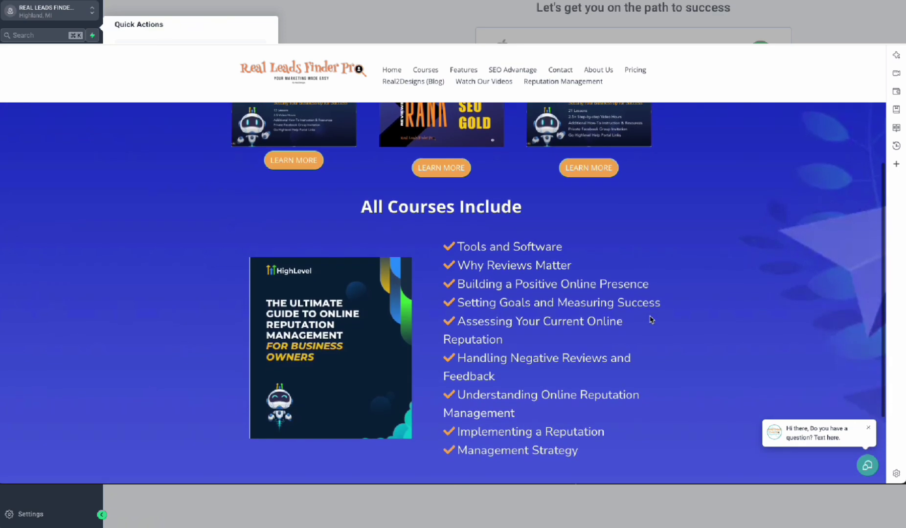
{"action": "scroll", "coordinate": [651, 319], "scroll_direction": "down", "scroll_amount": 1}
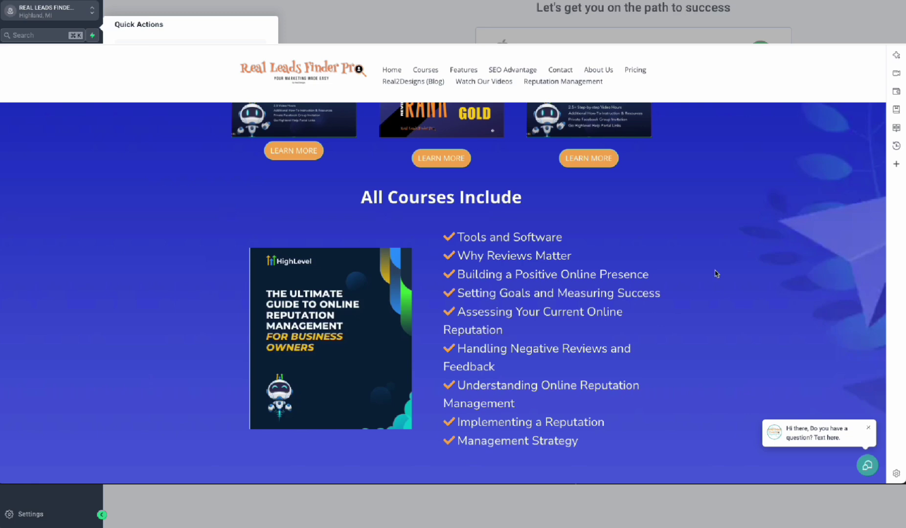
{"action": "scroll", "coordinate": [716, 274], "scroll_direction": "up", "scroll_amount": 1}
{"action": "scroll", "coordinate": [715, 273], "scroll_direction": "up", "scroll_amount": 1}
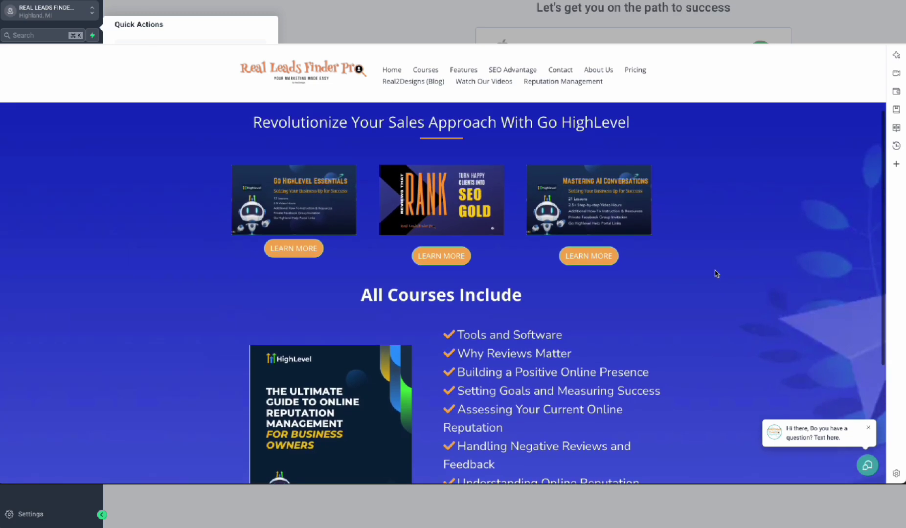
Step: Open the Go HighLevel Essentials course page and review its learning topics and the Lead Accelerator bonus course
{"action": "left_click", "coordinate": [295, 270]}
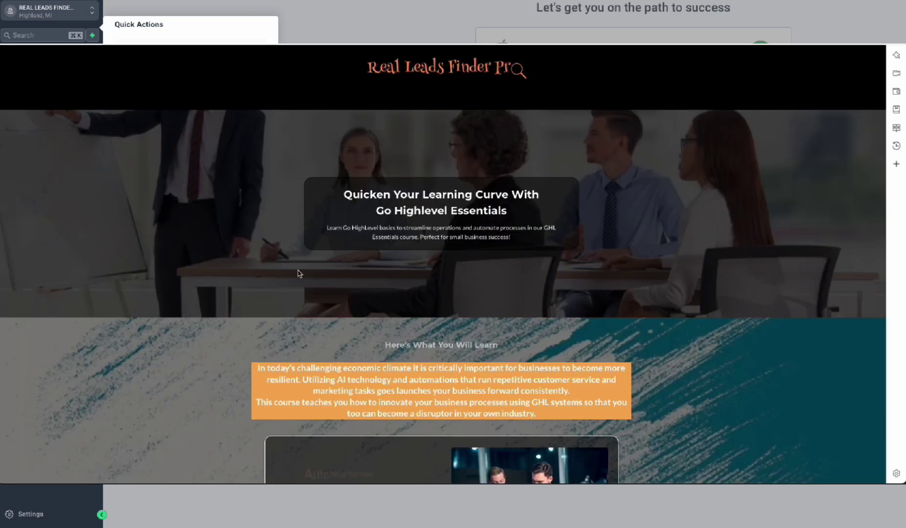
{"action": "scroll", "coordinate": [198, 340], "scroll_direction": "down", "scroll_amount": 6}
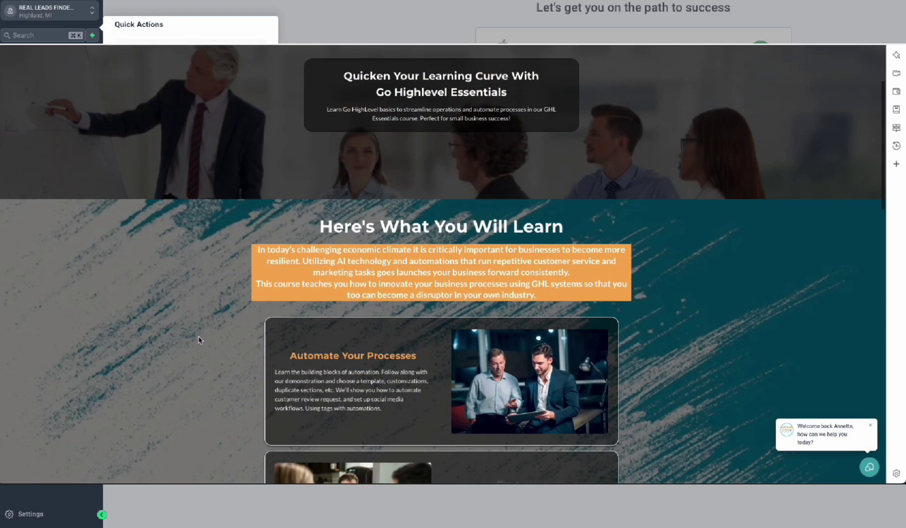
{"action": "scroll", "coordinate": [199, 339], "scroll_direction": "down", "scroll_amount": 4}
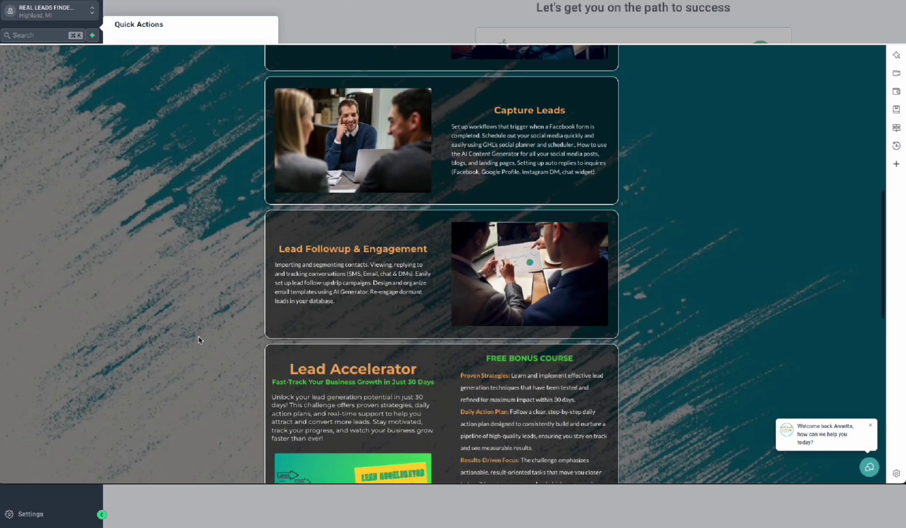
{"action": "scroll", "coordinate": [199, 340], "scroll_direction": "down", "scroll_amount": 3}
{"action": "scroll", "coordinate": [199, 340], "scroll_direction": "up", "scroll_amount": 7}
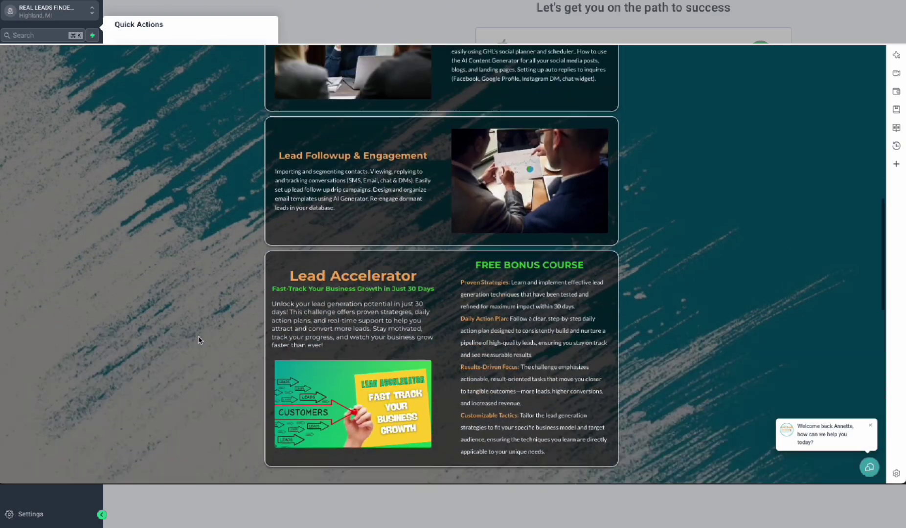